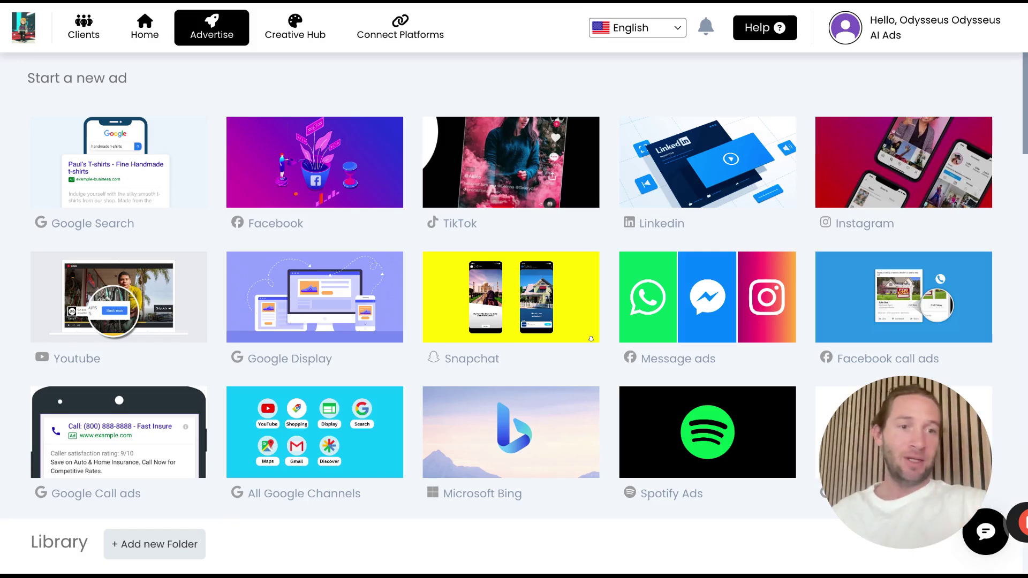
# Start a new Facebook call ad from the Start a new ad tiles on the Advertise page.
pyautogui.click(855, 316)
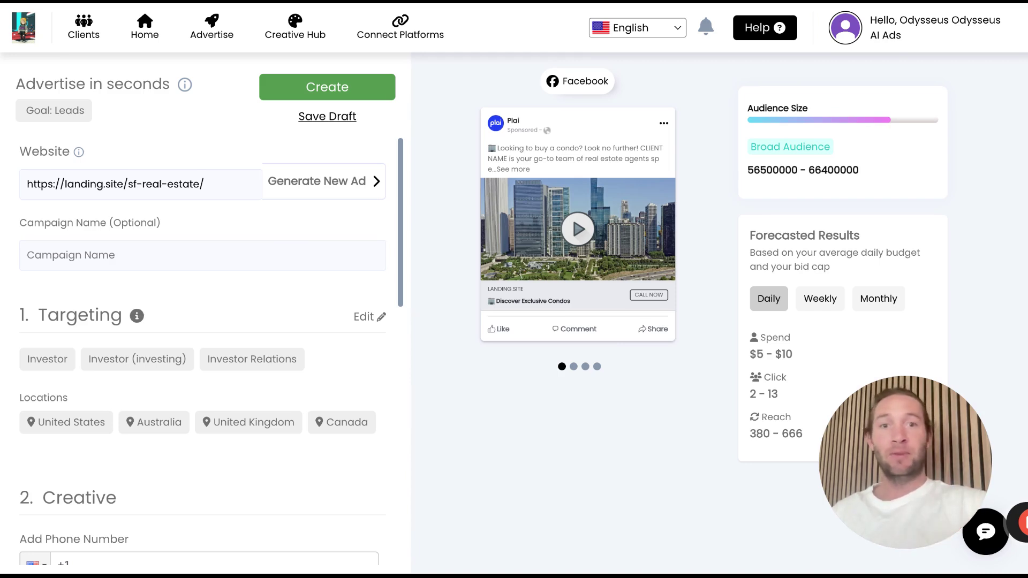
# Scroll through the Facebook call ad form to review its preview and forecasted results.
pyautogui.scroll(-1, 312, 220)
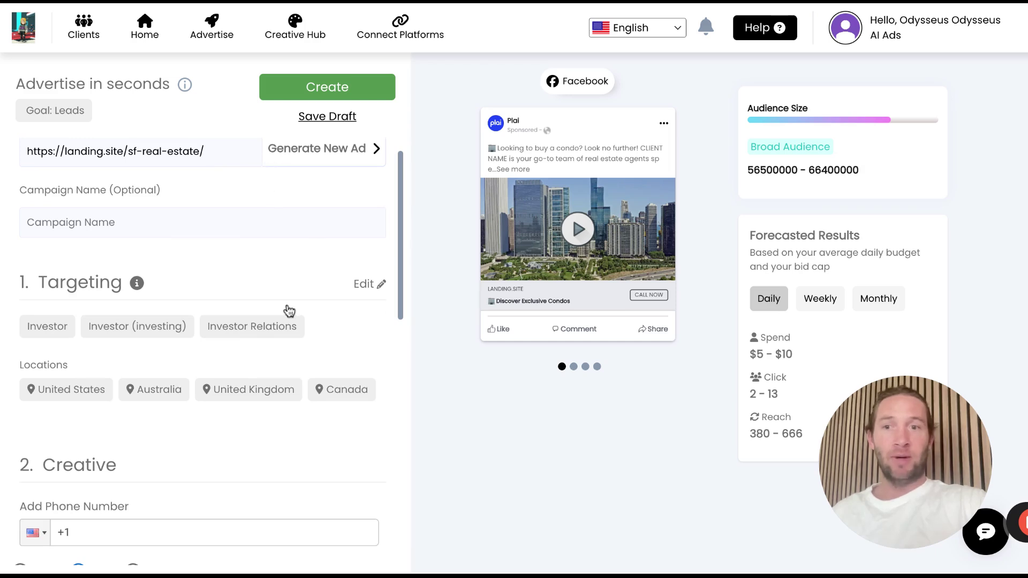
pyautogui.scroll(-2, 287, 311)
pyautogui.scroll(-5, 296, 425)
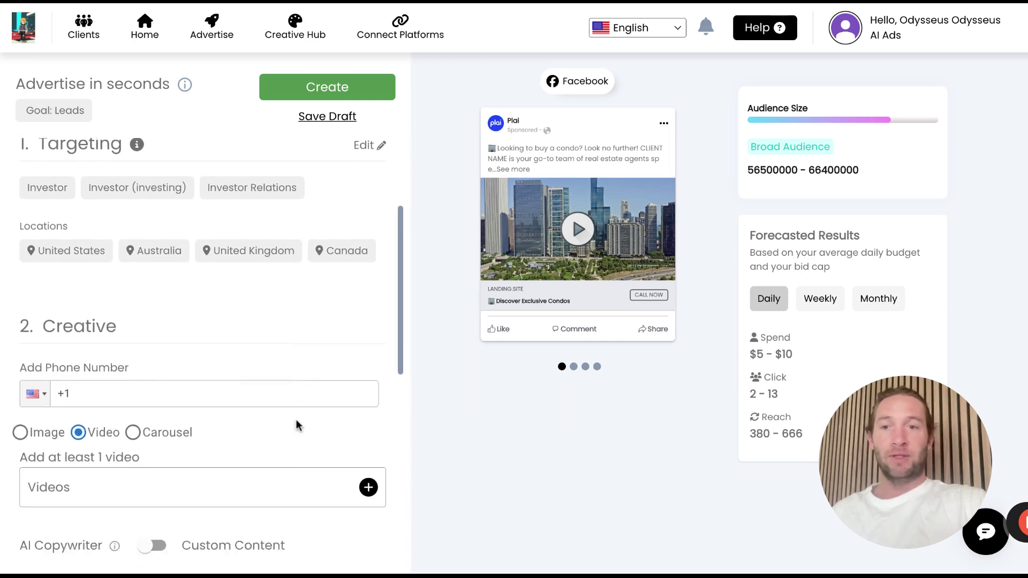
pyautogui.scroll(-5, 296, 421)
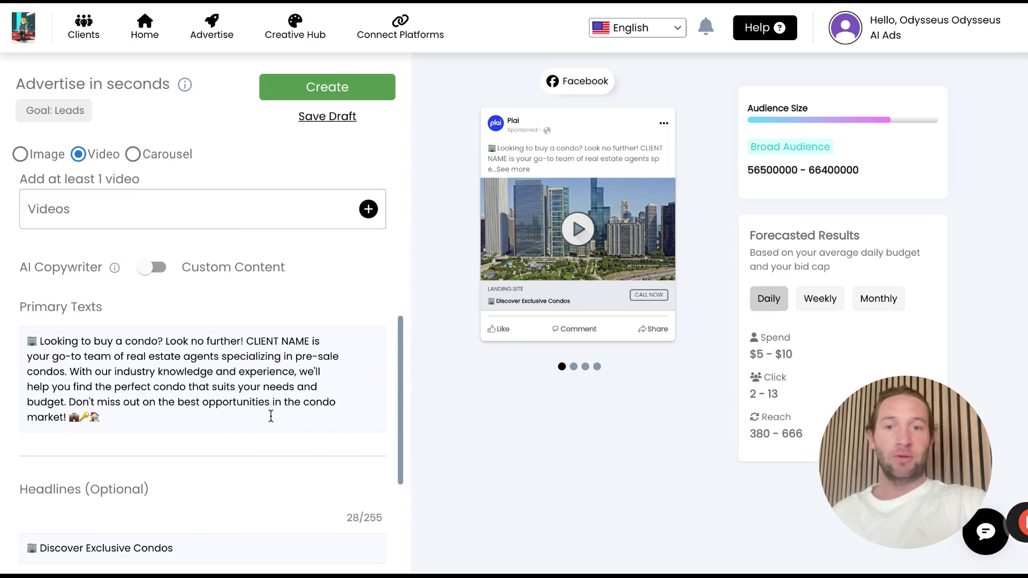
pyautogui.scroll(5, 266, 418)
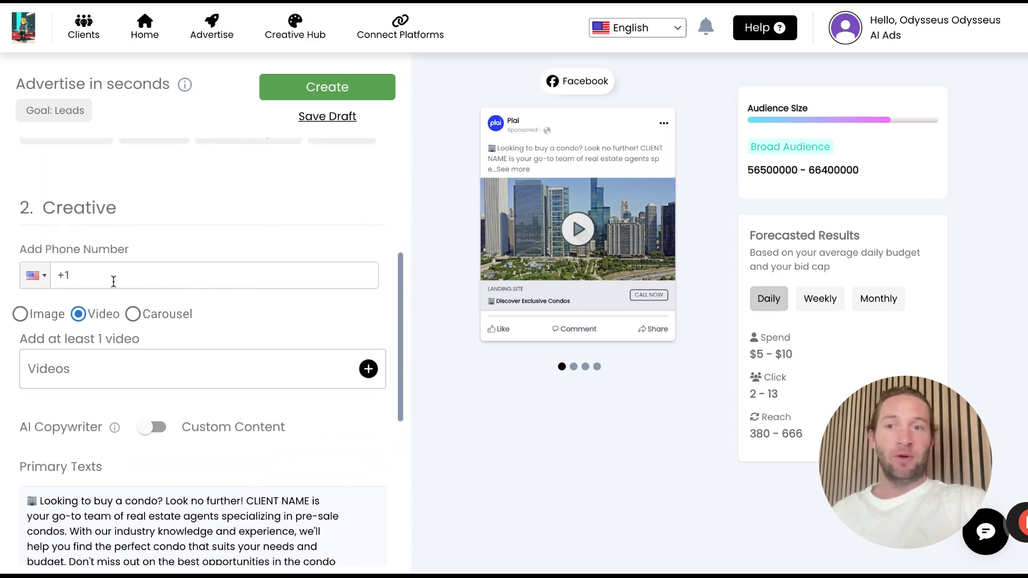
# Check the phone country-code list and phone field, then head back to the ad platform choices.
pyautogui.click(37, 275)
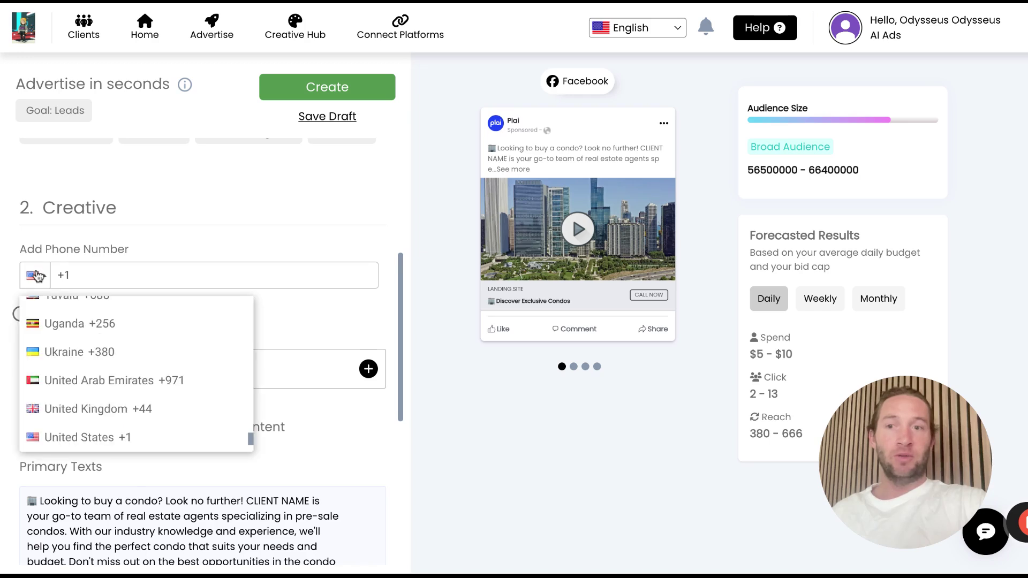
pyautogui.click(93, 275)
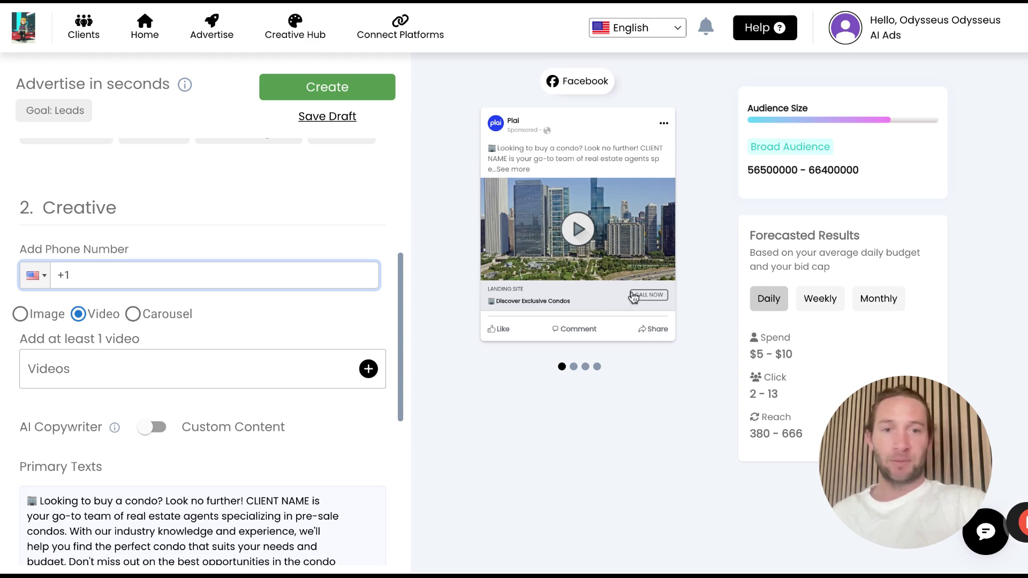
pyautogui.click(211, 27)
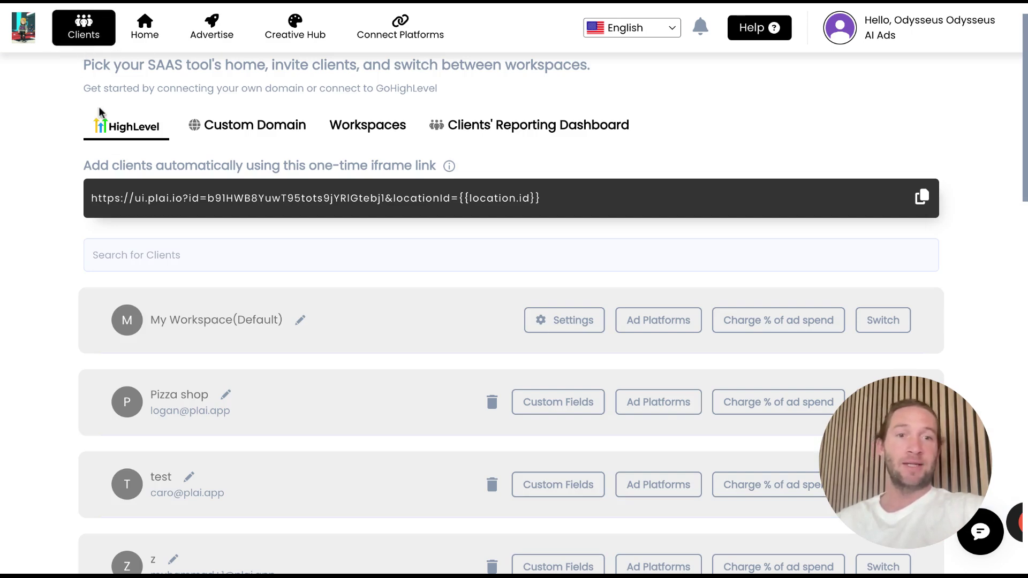
# Scroll the client list down to the AI Ads client's Charge % of ad spend setting.
pyautogui.scroll(-2, 238, 256)
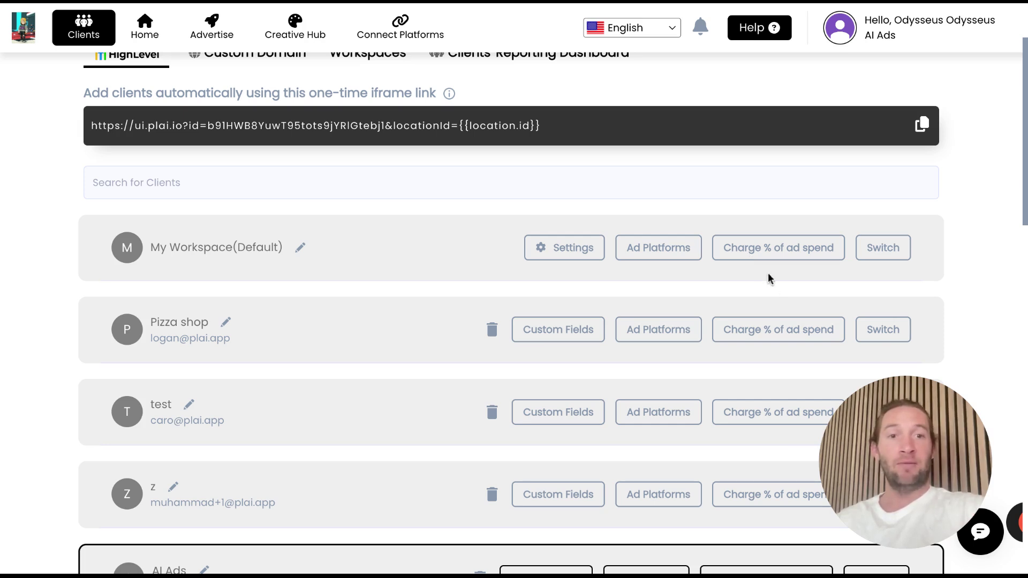
pyautogui.scroll(-1, 768, 279)
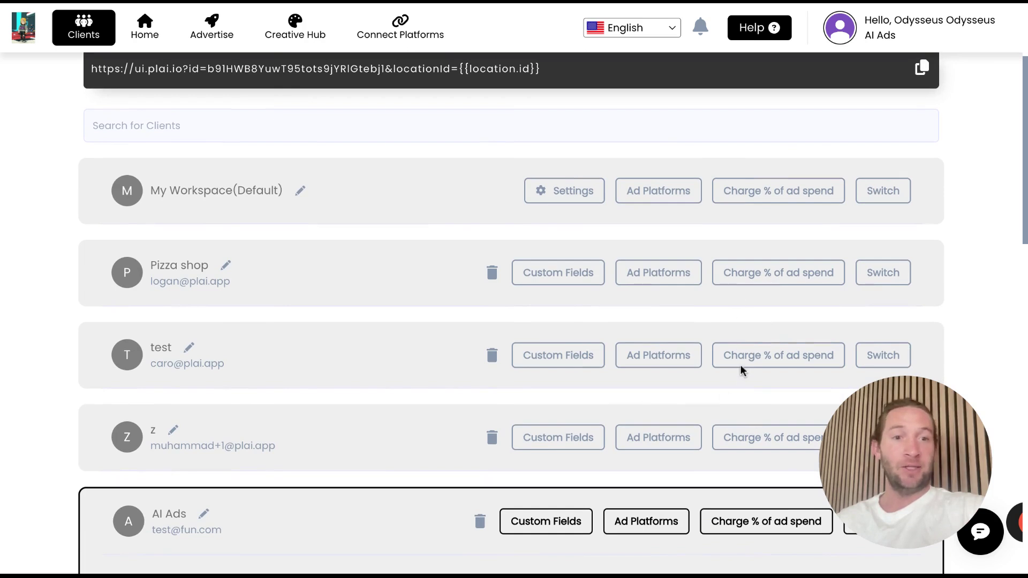
pyautogui.scroll(-2, 747, 401)
pyautogui.scroll(-2, 742, 423)
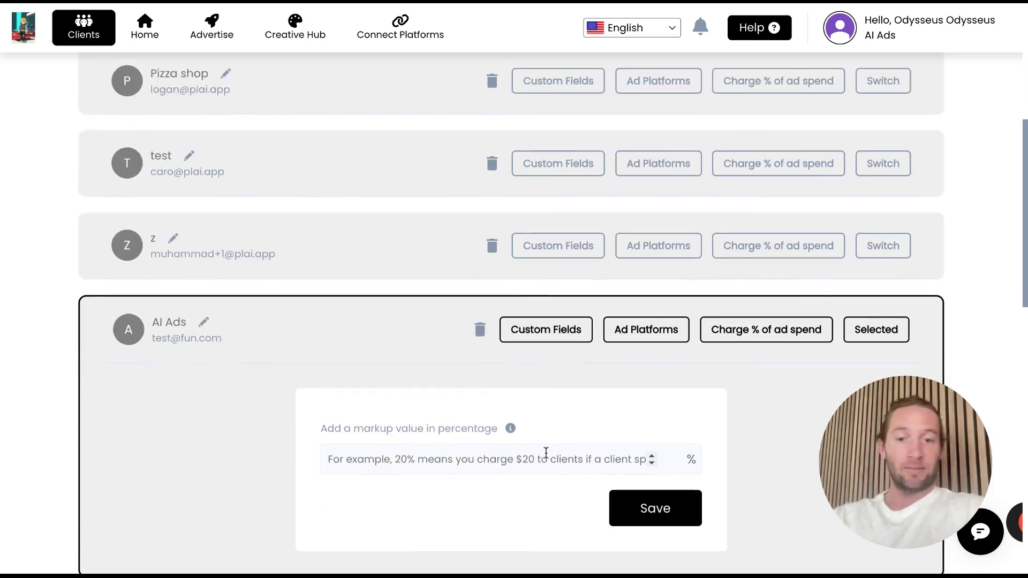
# Enter a 20% ad-spend markup for the AI Ads client, save it, and dismiss the confirmation.
pyautogui.write('20')
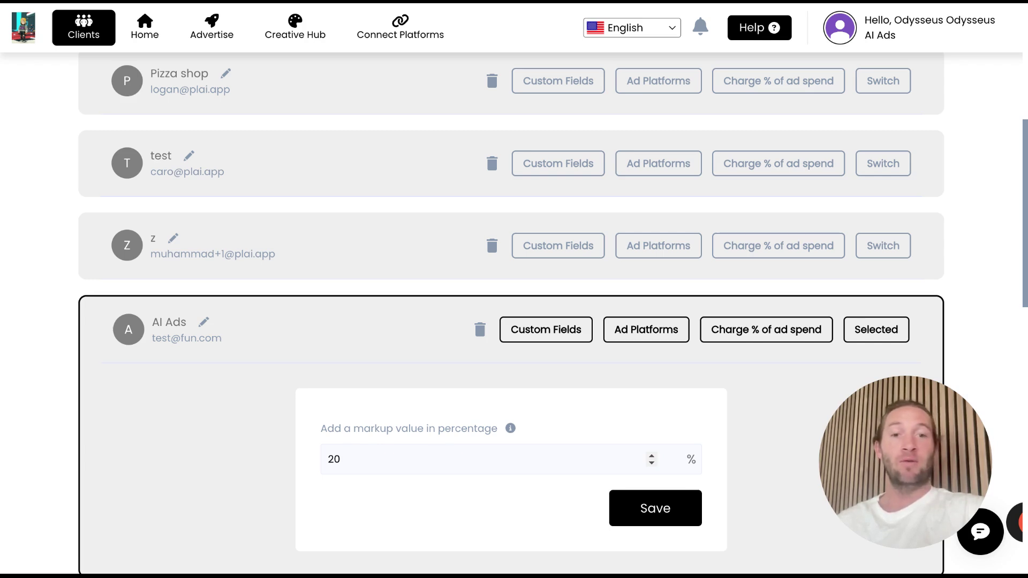
pyautogui.click(669, 513)
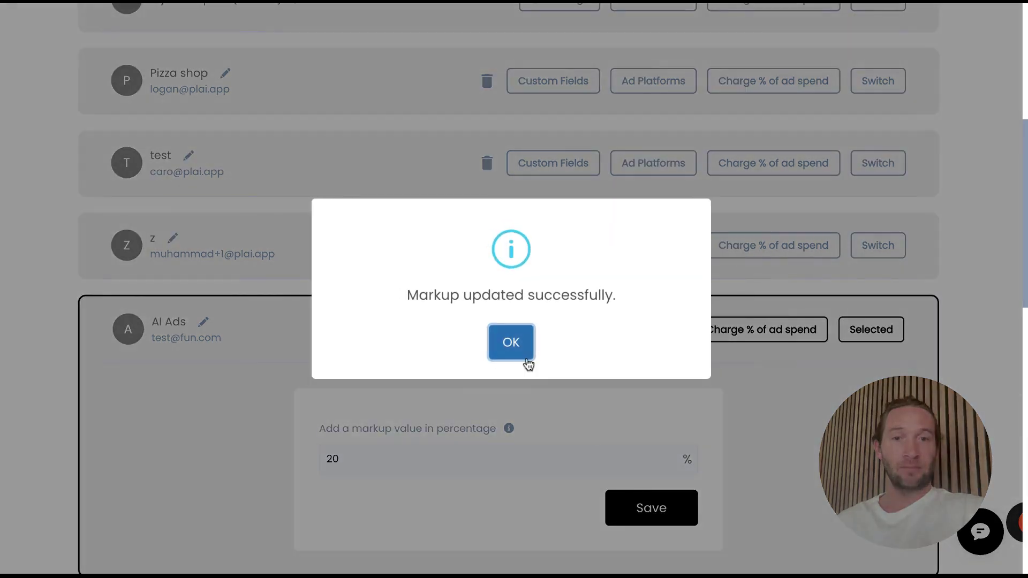
pyautogui.click(528, 364)
pyautogui.scroll(2, 550, 352)
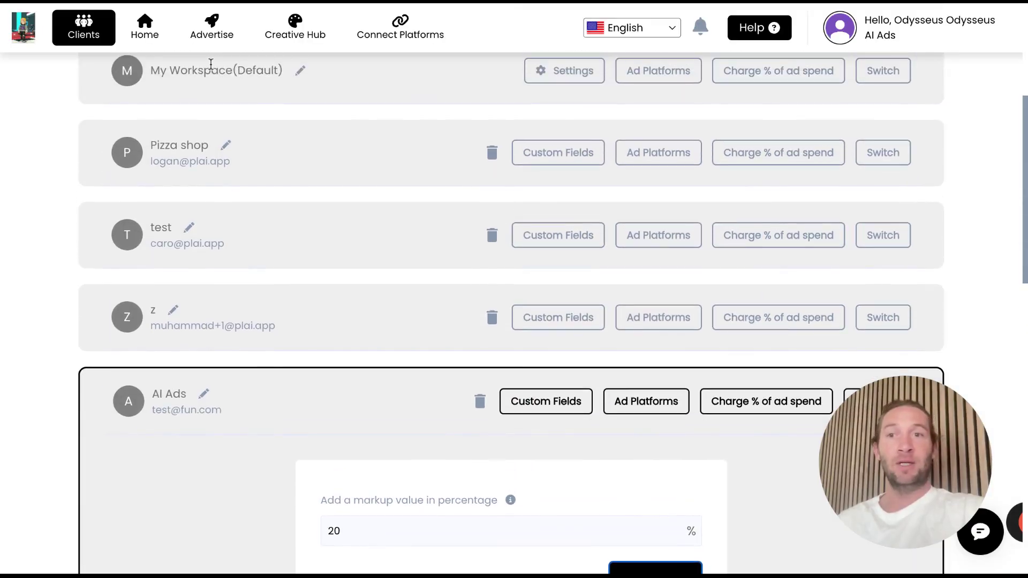
# Turn on Adjusted on the Home dashboard and scroll to More Insights showing $386.86 AI-Ads spend.
pyautogui.click(145, 28)
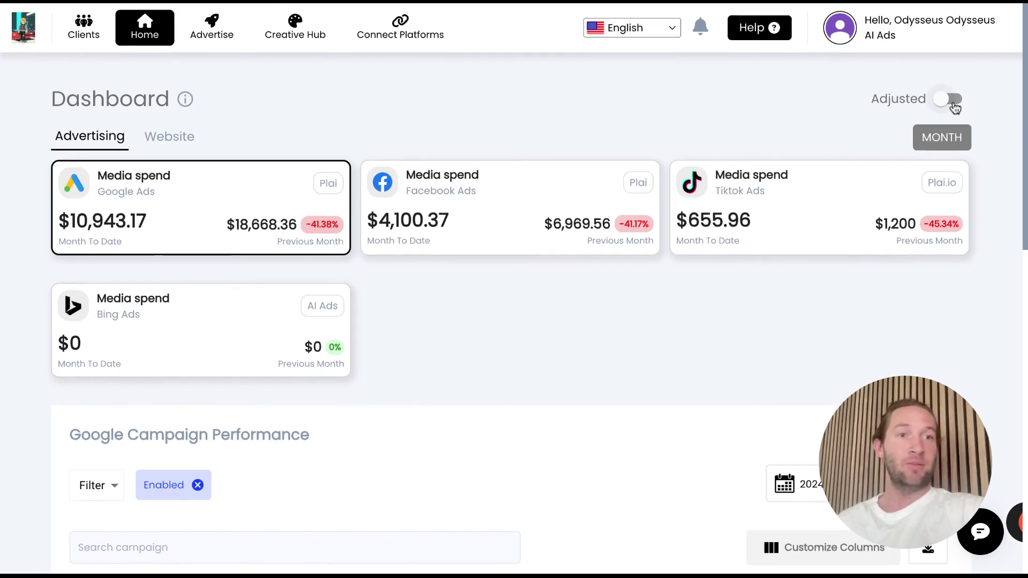
pyautogui.click(955, 107)
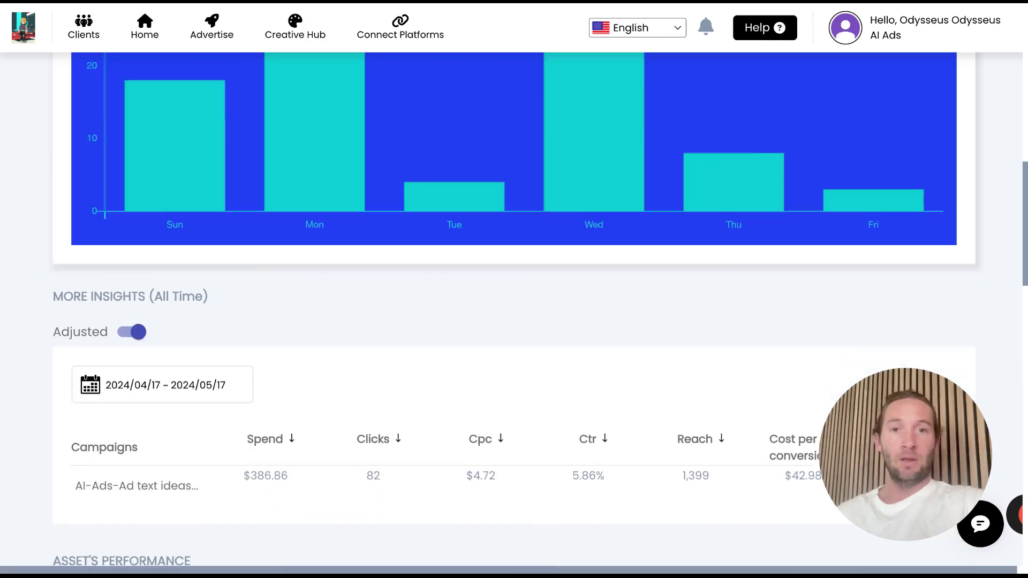
pyautogui.scroll(-1, 514, 310)
pyautogui.scroll(-1, 514, 289)
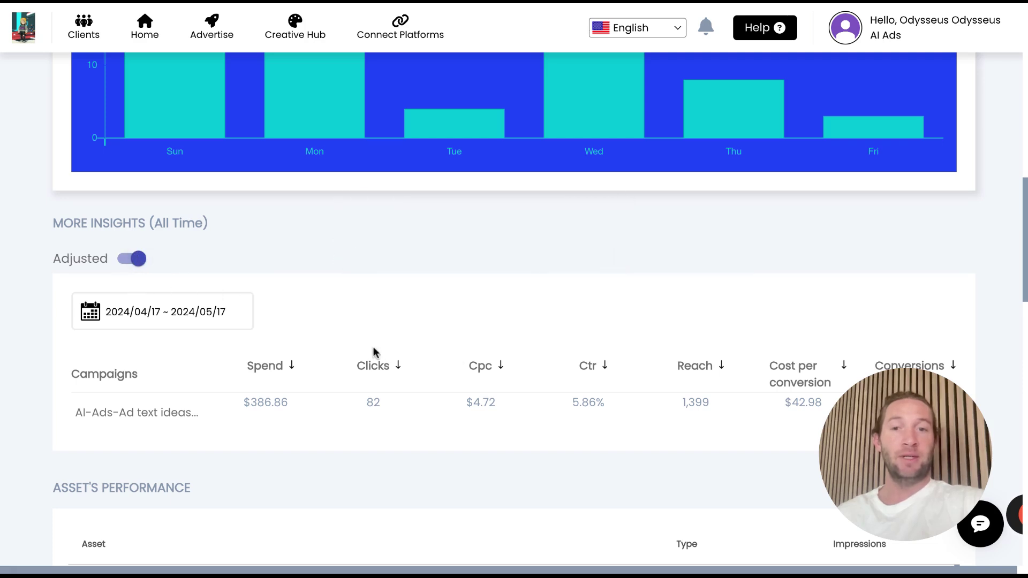
# Open the Clients' Reporting Dashboard from the client management page.
pyautogui.click(94, 43)
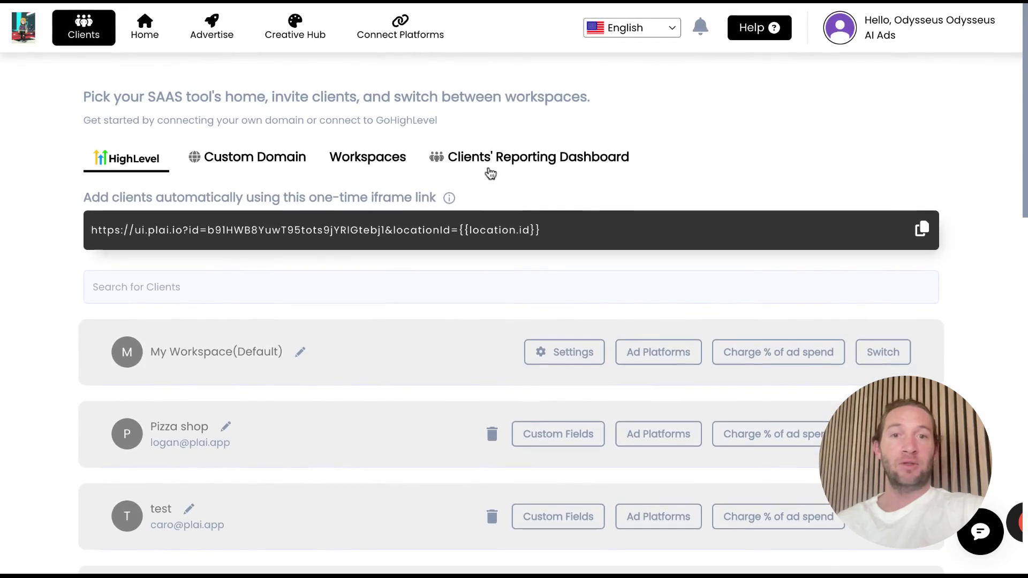
pyautogui.click(490, 172)
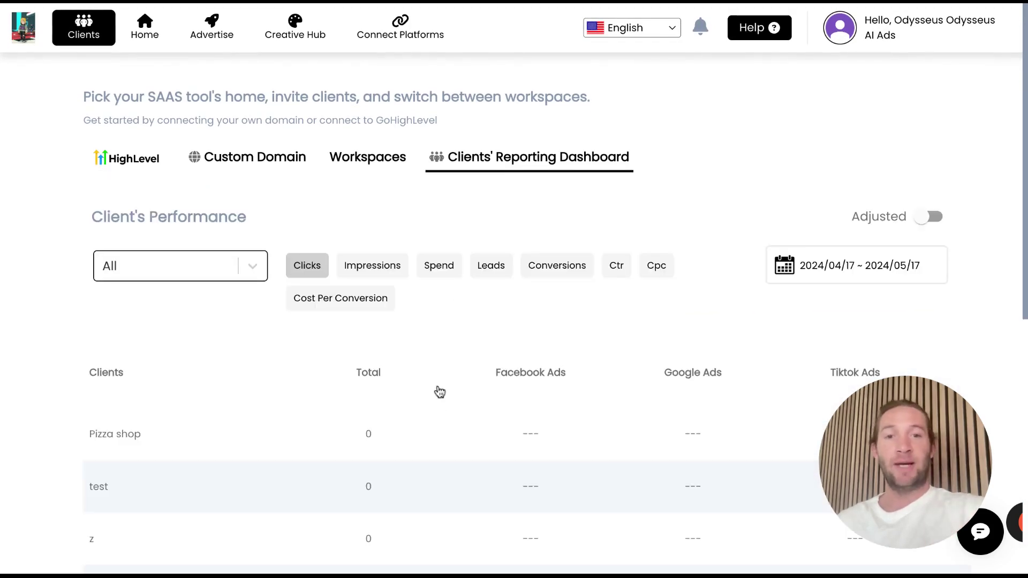
pyautogui.scroll(-3, 438, 420)
pyautogui.scroll(2, 437, 421)
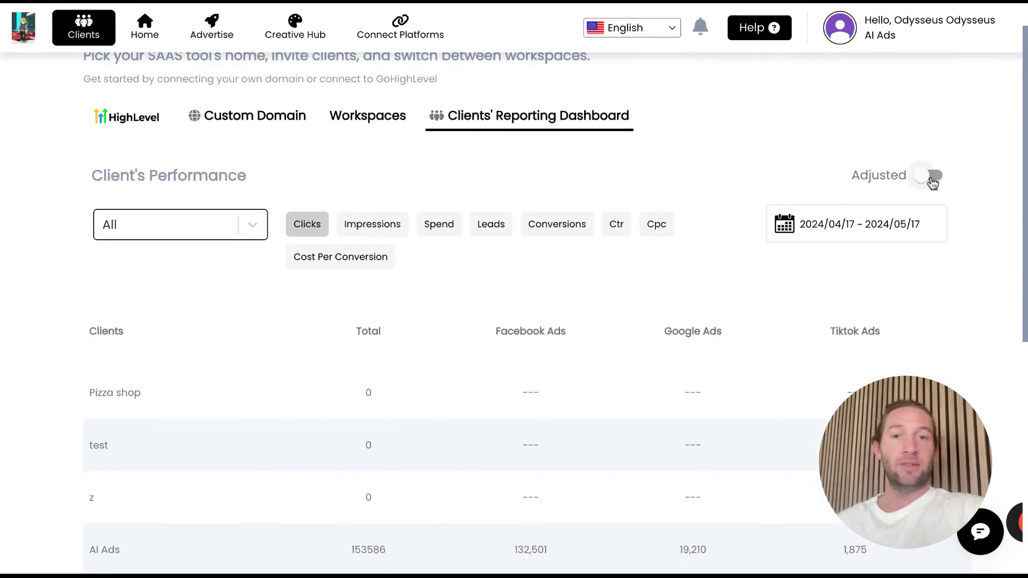
# Show each client's spend with Adjusted on and scroll the Client's Performance table.
pyautogui.click(441, 230)
pyautogui.click(940, 177)
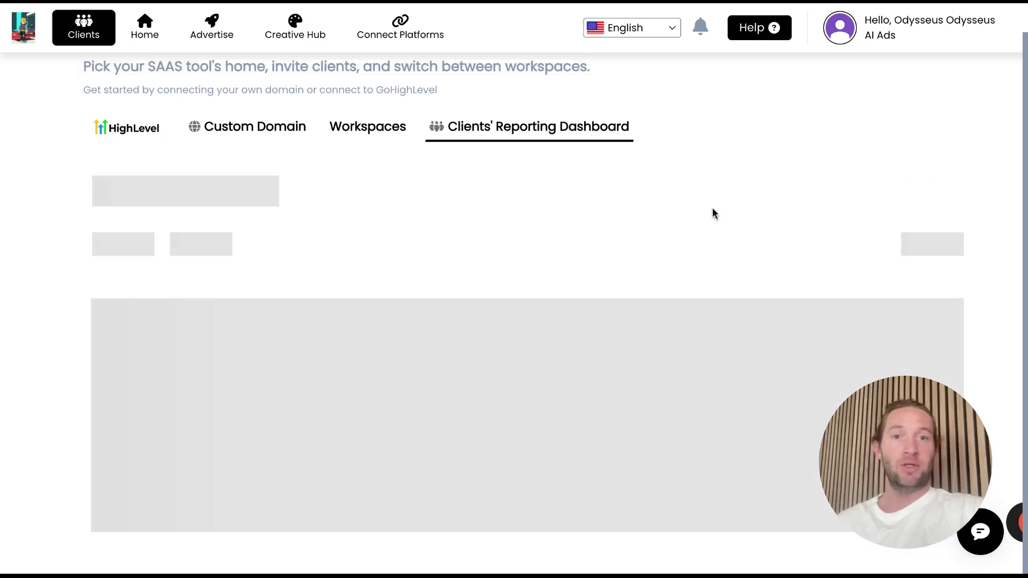
pyautogui.scroll(-2, 673, 236)
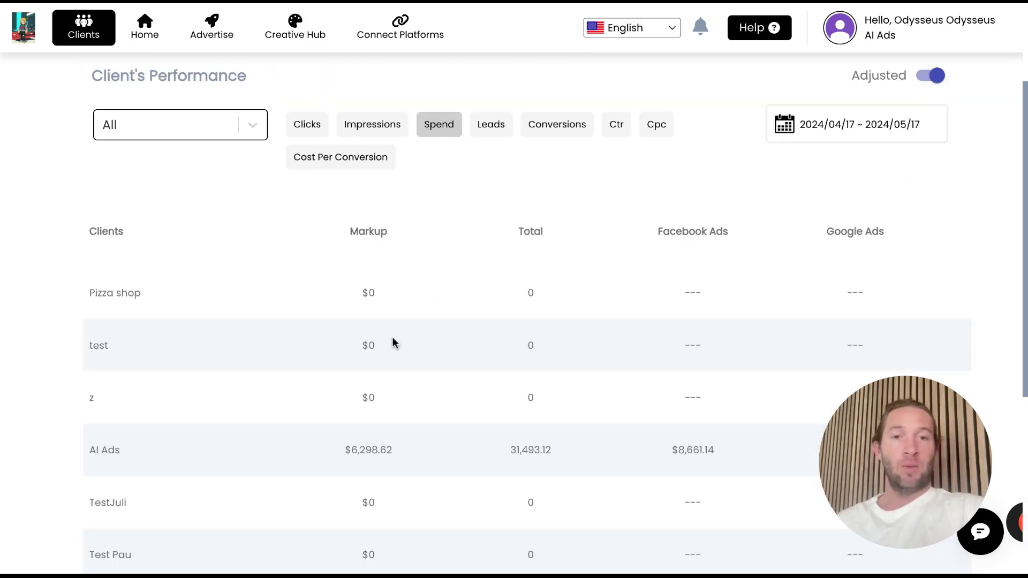
pyautogui.scroll(-1, 977, 45)
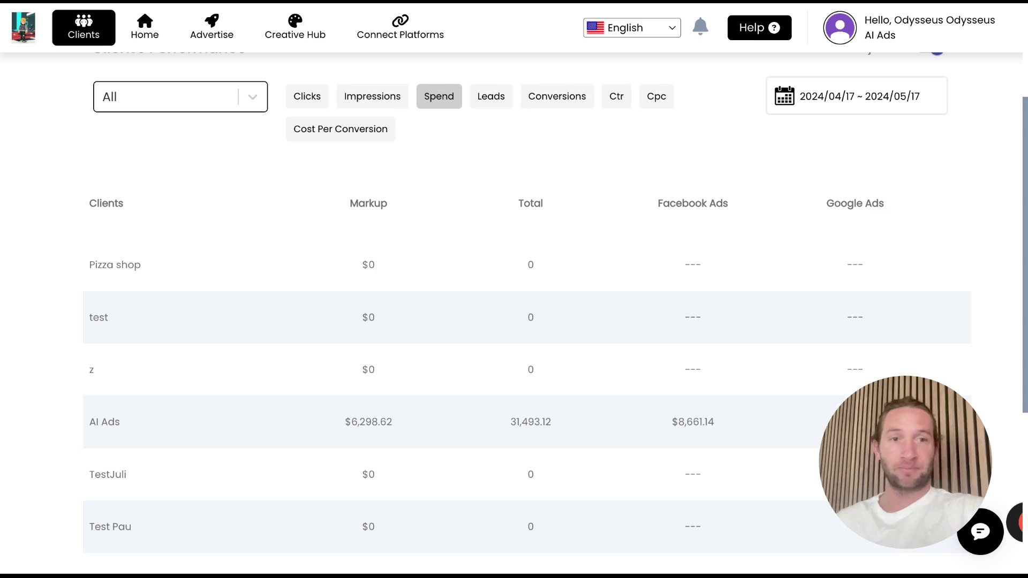
pyautogui.scroll(1, 514, 322)
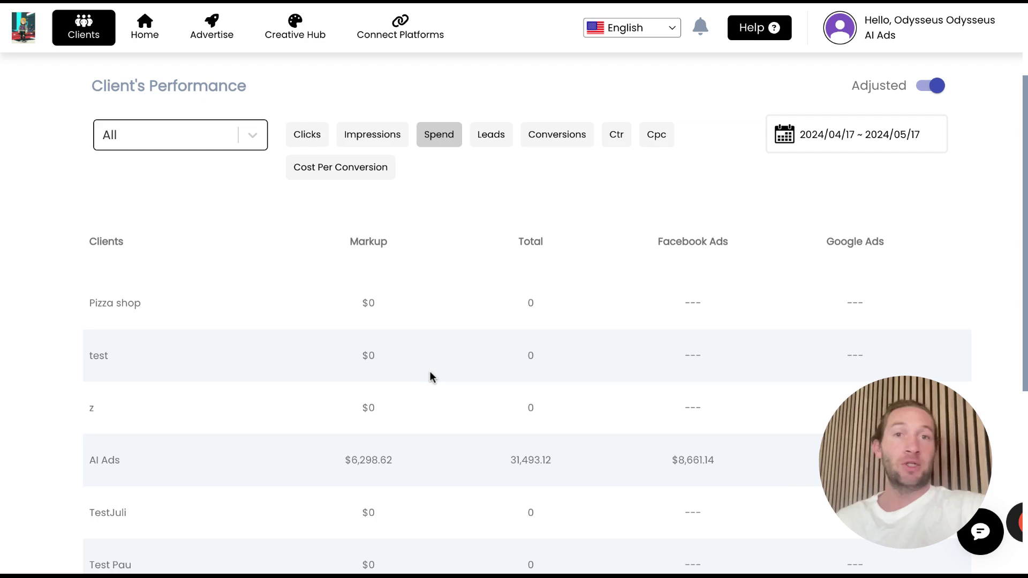
pyautogui.scroll(1, 430, 376)
# Switch off Adjusted and browse the Creative Hub mockup and template gallery.
pyautogui.click(931, 105)
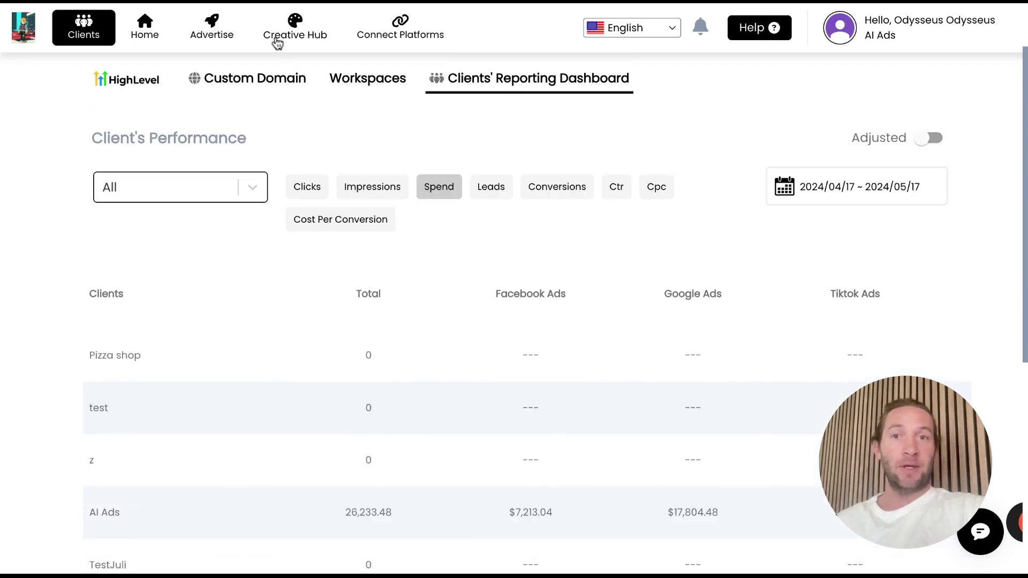
pyautogui.click(286, 41)
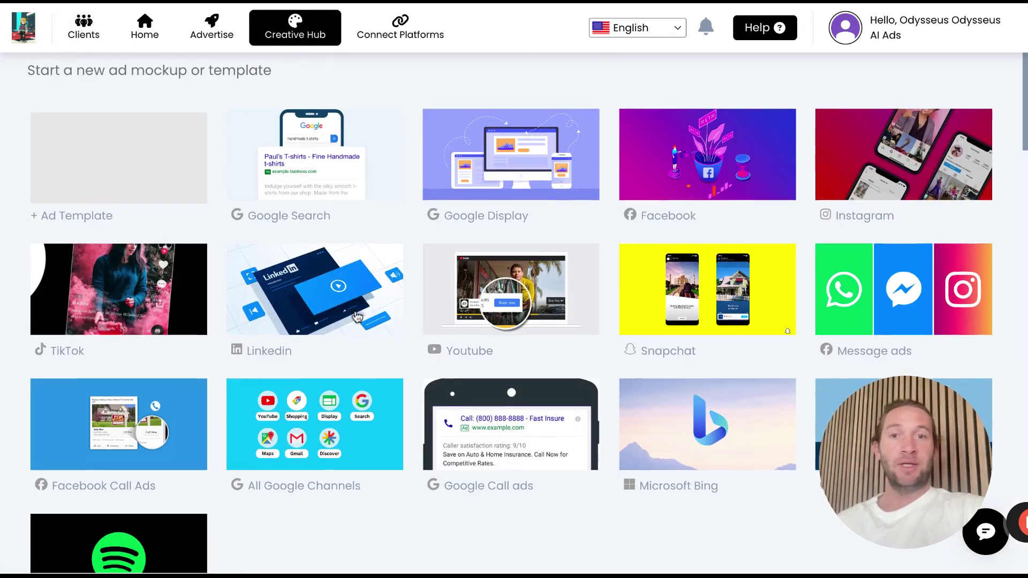
pyautogui.scroll(-1, 358, 317)
pyautogui.scroll(-1, 357, 317)
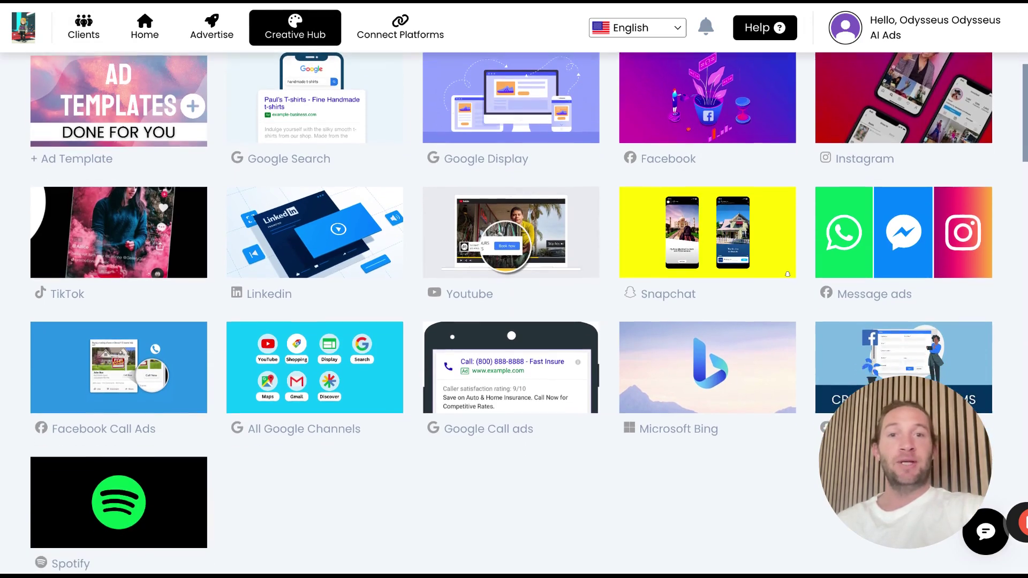
pyautogui.scroll(1, 271, 62)
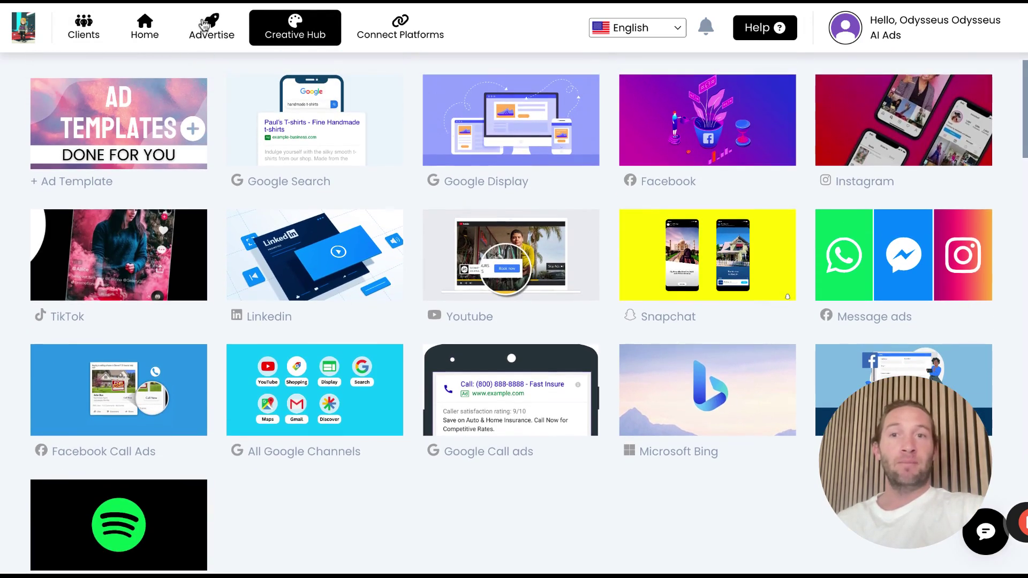
# Visit Advertise, return to Creative Hub, and start a Google Search ad template.
pyautogui.click(212, 41)
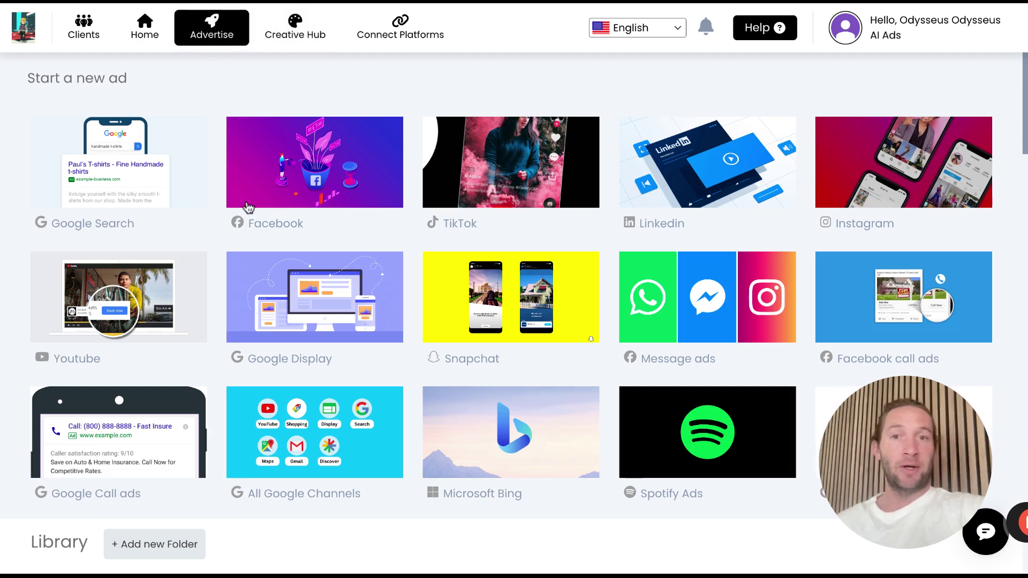
pyautogui.click(295, 38)
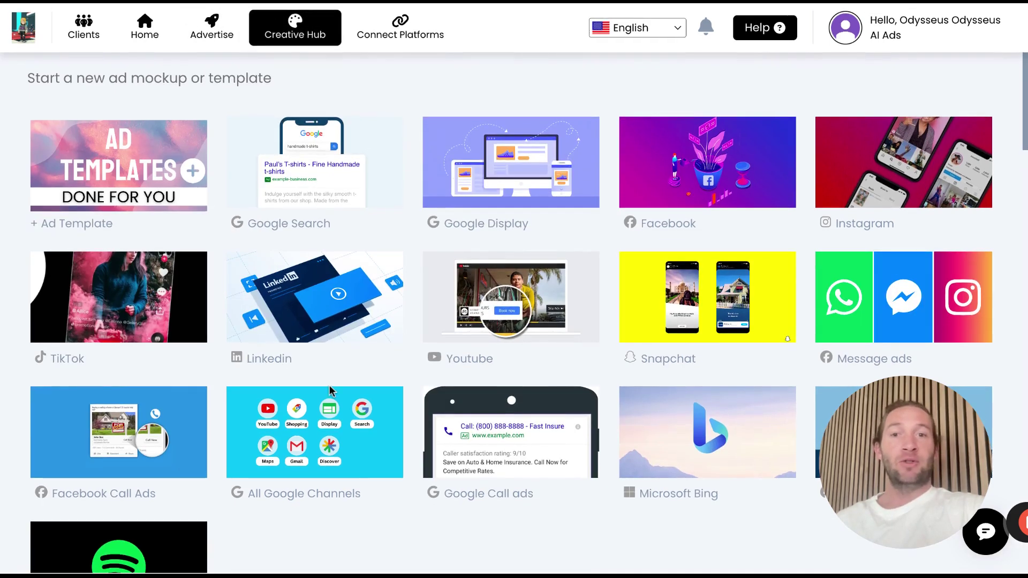
pyautogui.scroll(-3, 329, 385)
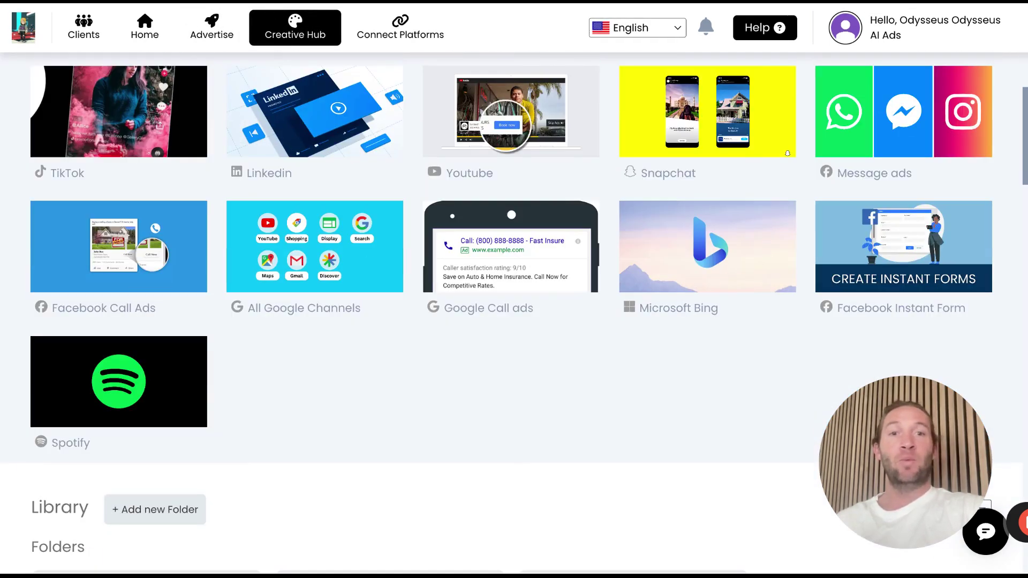
pyautogui.scroll(3, 329, 390)
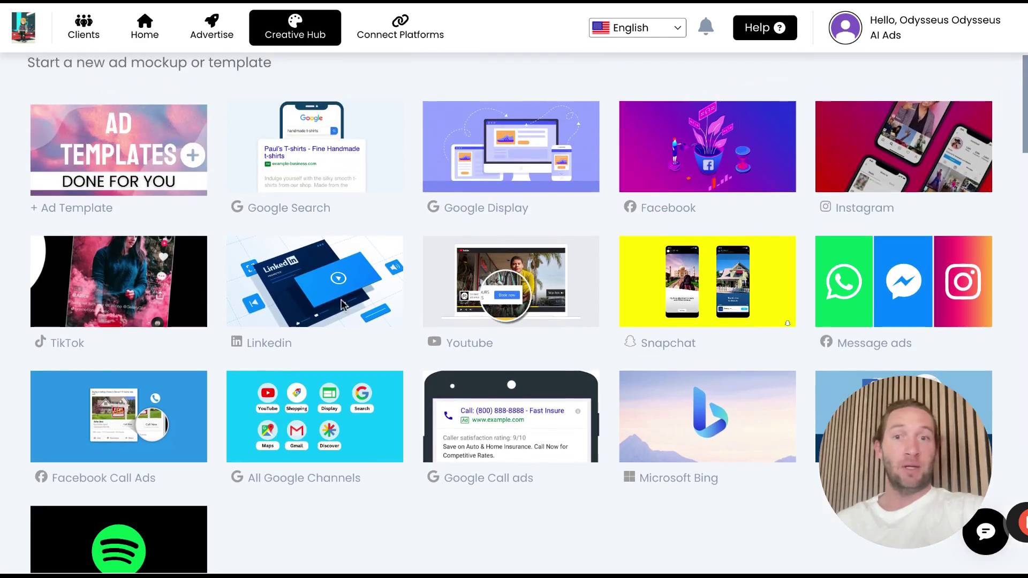
pyautogui.click(348, 184)
# Scroll through the Google Search template to review its condo targeting keywords.
pyautogui.scroll(-1, 306, 353)
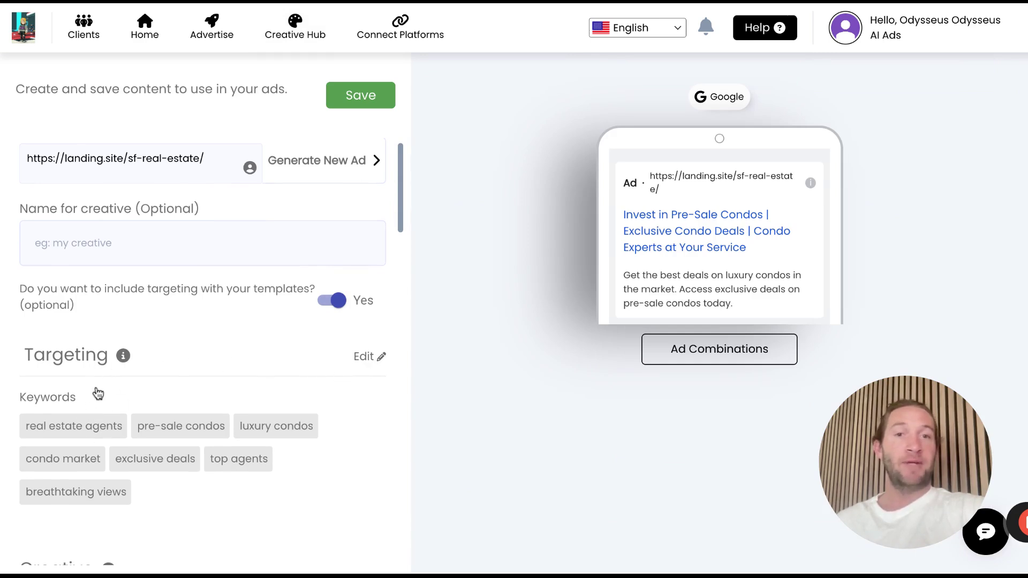
pyautogui.scroll(-1, 102, 423)
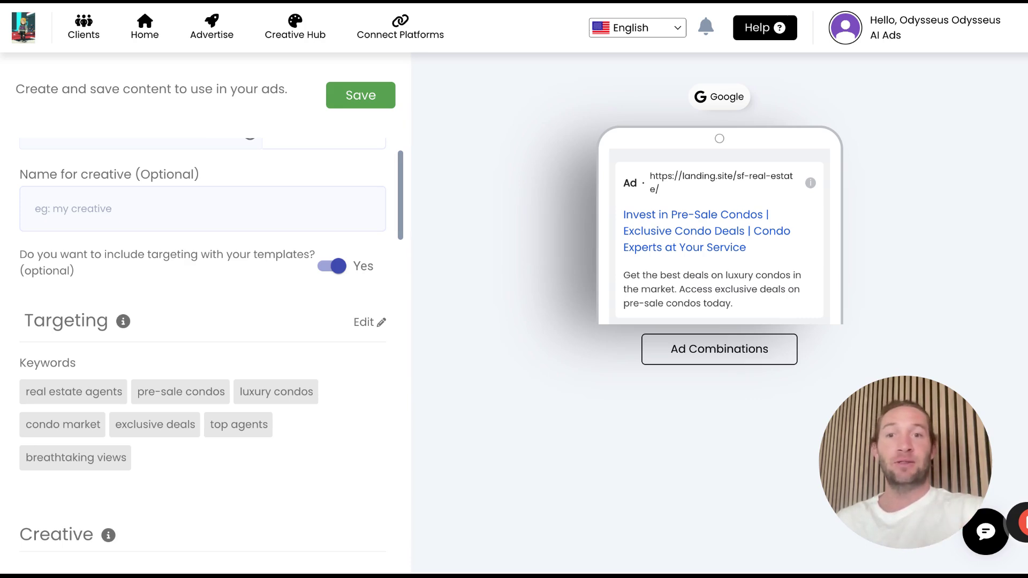
pyautogui.scroll(1, 160, 415)
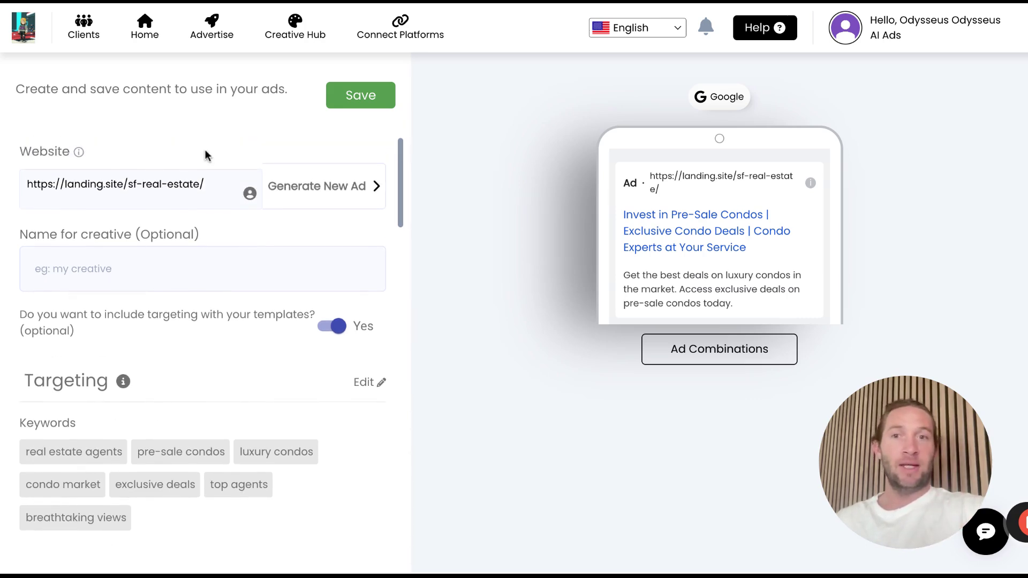
# Return to Creative Hub, reopen the Google Search template, then go to the Advertise page.
pyautogui.click(295, 38)
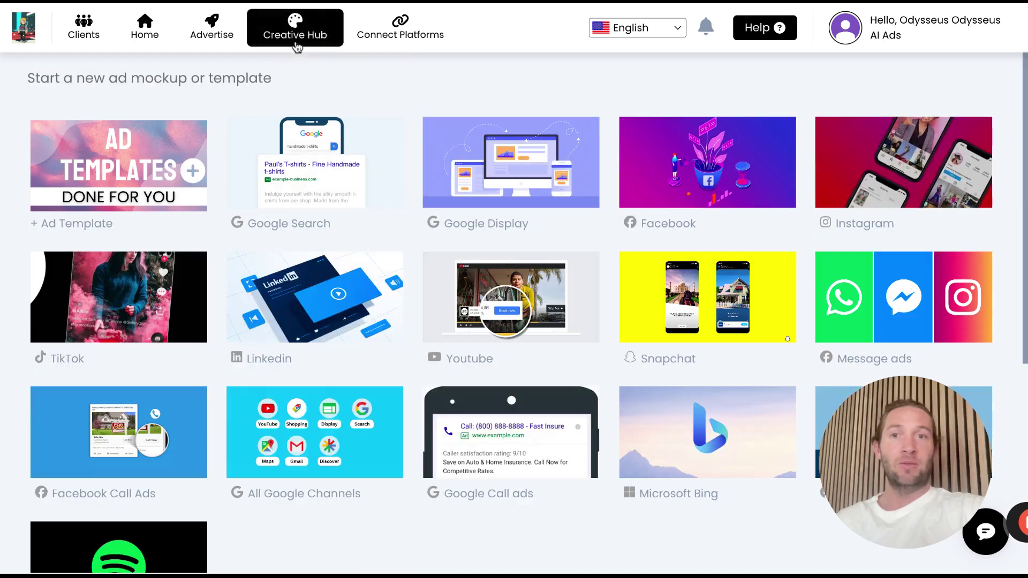
pyautogui.click(321, 192)
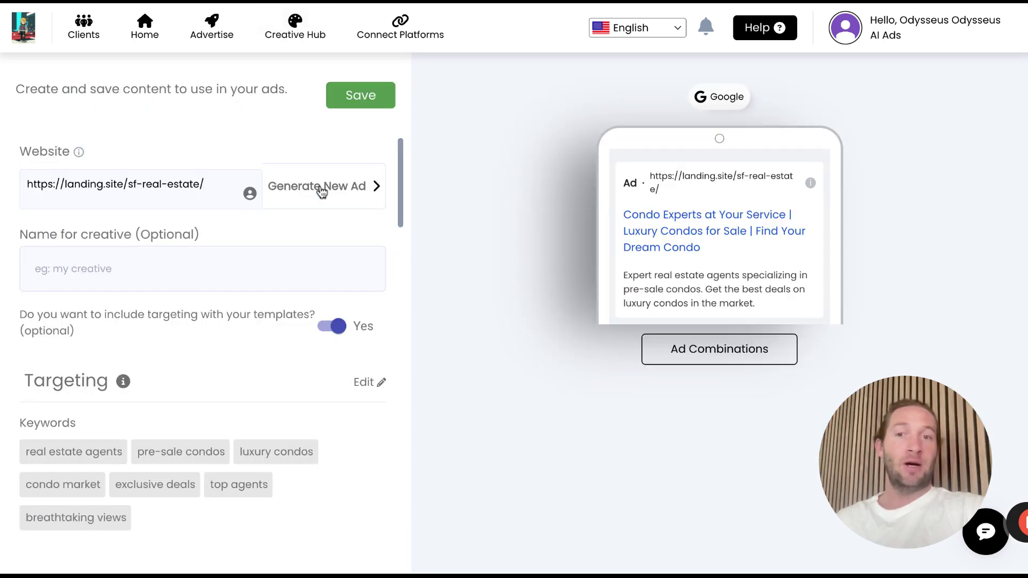
pyautogui.scroll(-1, 290, 409)
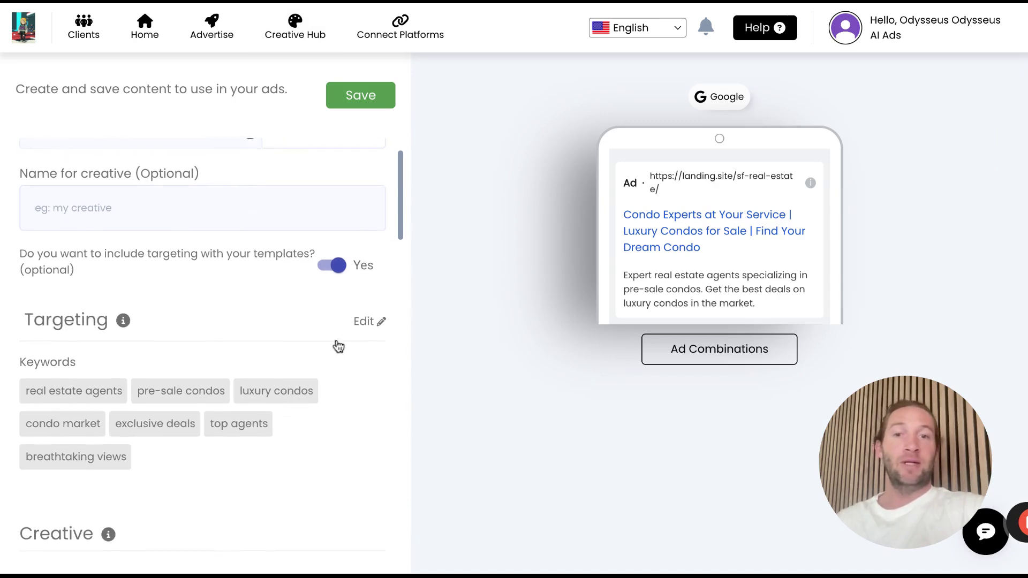
pyautogui.scroll(1, 340, 368)
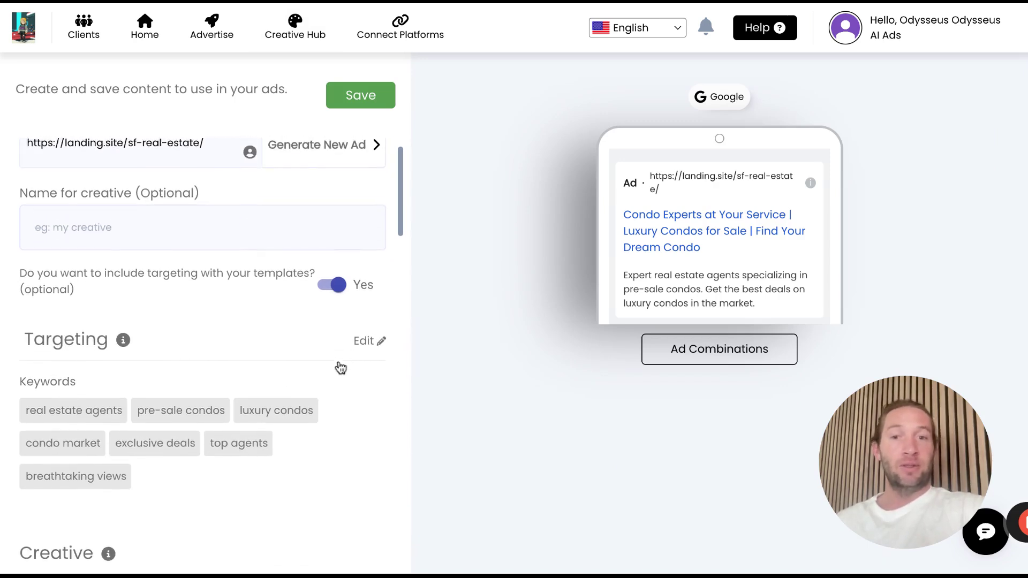
pyautogui.click(211, 27)
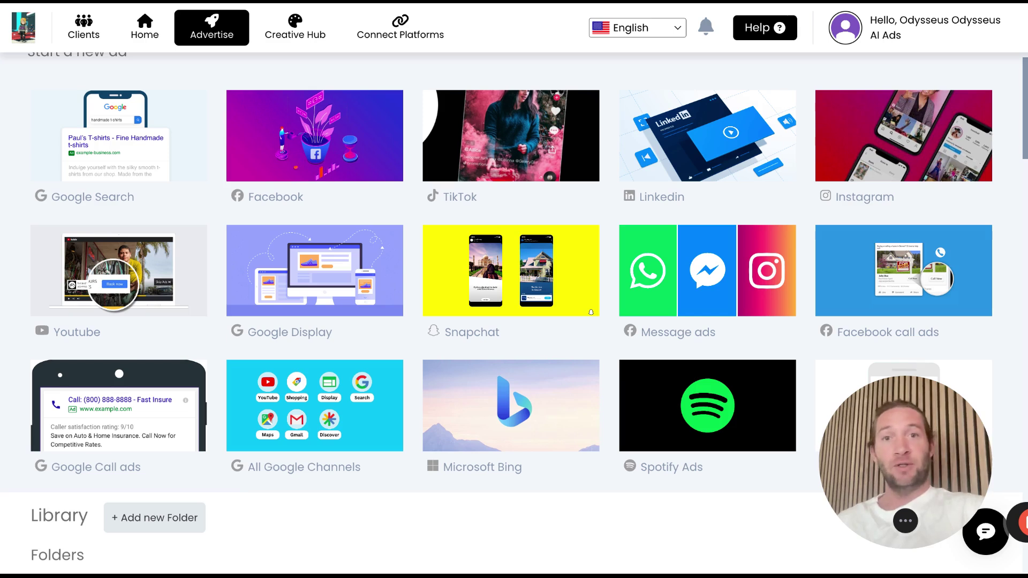